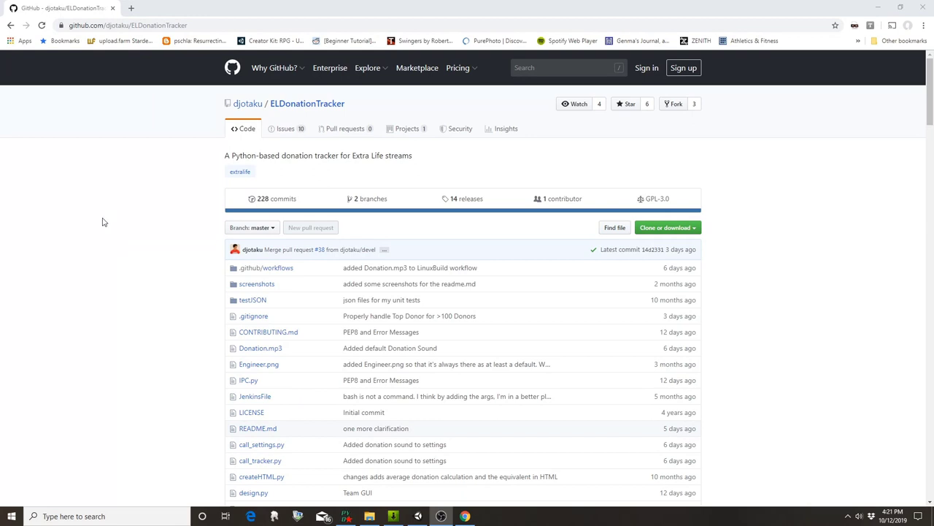
# - Go from the ELDonationTracker repository page to its list of releases
pyautogui.click(457, 201)
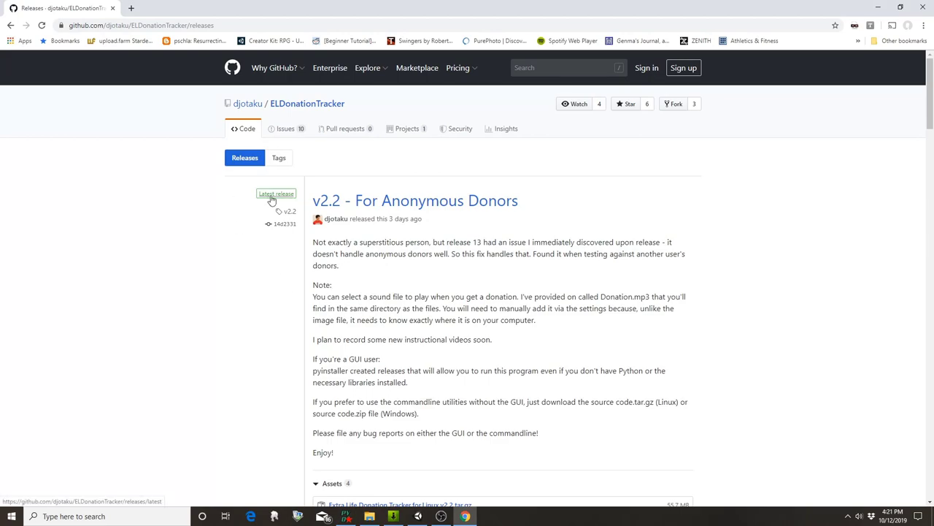
# - Read the v2.2 release notes and download Extra.Life.Donation.Tracker.for.Windows.v2.2.zip
pyautogui.scroll(-10, 508, 248)
pyautogui.scroll(-15, 495, 246)
pyautogui.scroll(10, 499, 247)
pyautogui.scroll(15, 499, 247)
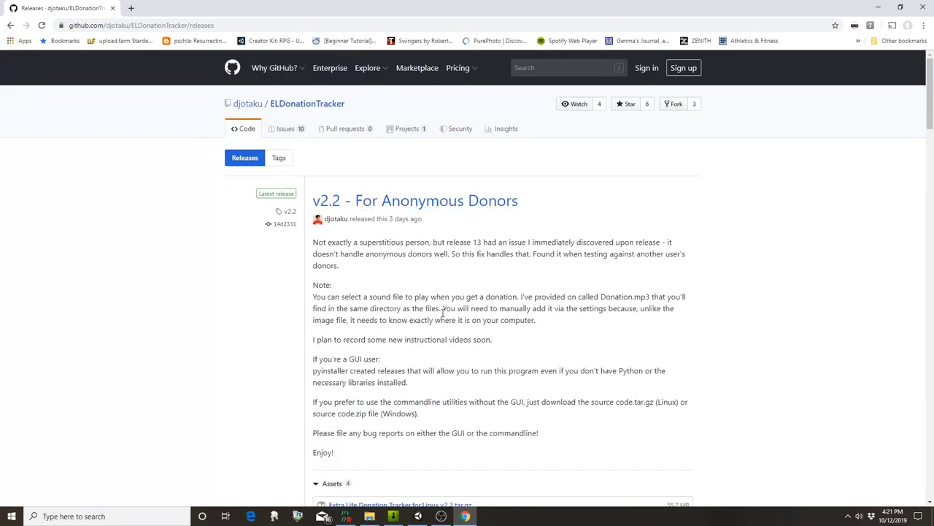
pyautogui.moveTo(464, 254); pyautogui.dragTo(486, 318)
pyautogui.click(486, 319)
pyautogui.scroll(-2, 450, 311)
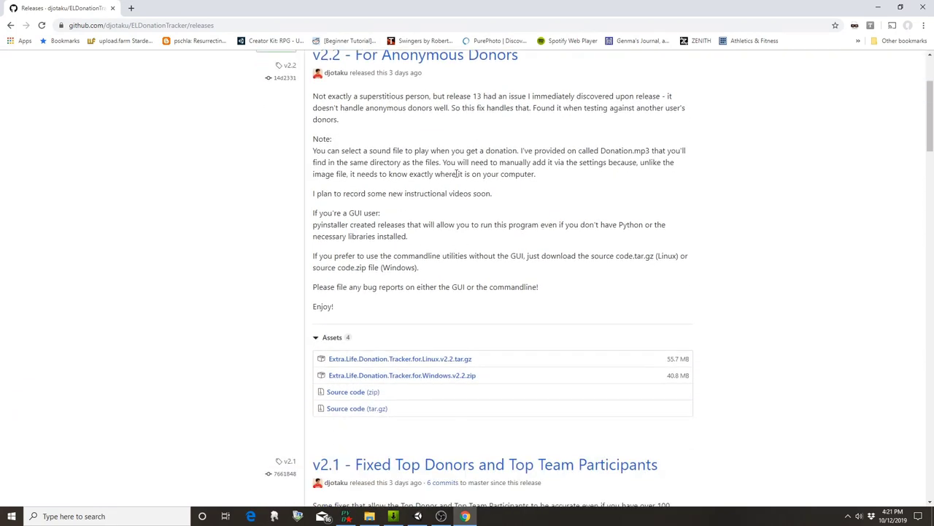
pyautogui.click(447, 376)
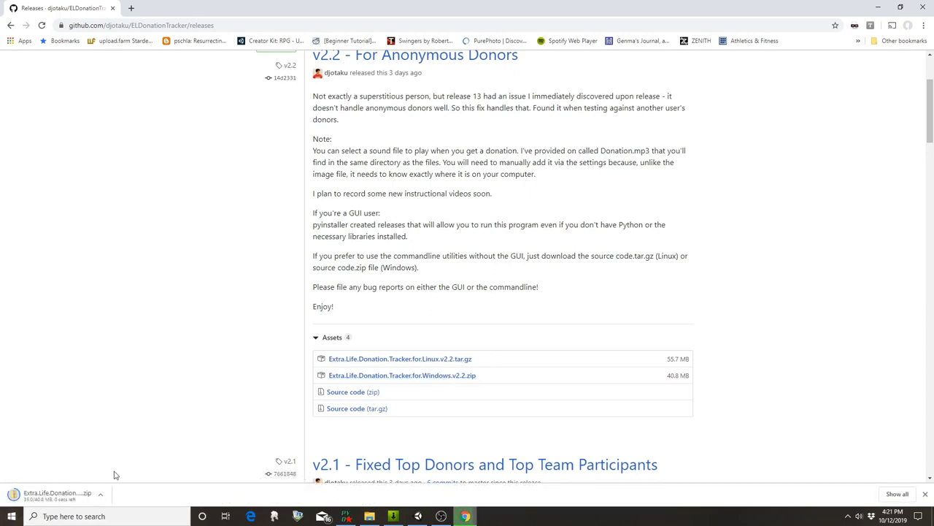
# - Copy the downloaded v2.2 zip from Downloads to the desktop and start Extract All on it
pyautogui.click(101, 494)
pyautogui.click(131, 462)
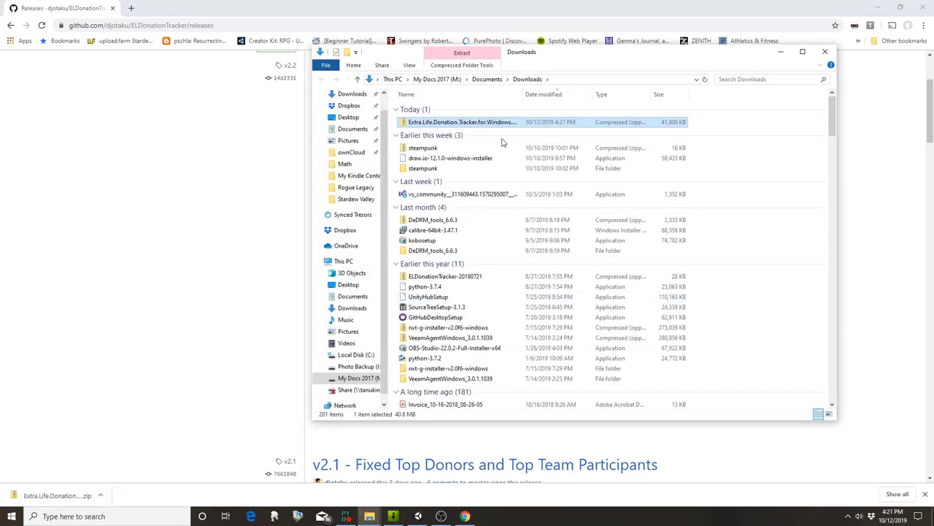
pyautogui.click(879, 6)
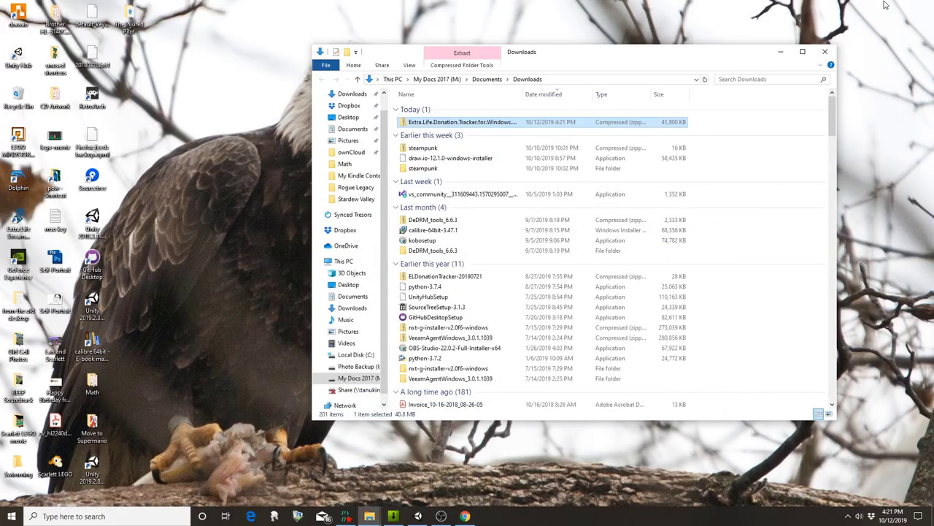
pyautogui.moveTo(647, 52); pyautogui.dragTo(774, 188)
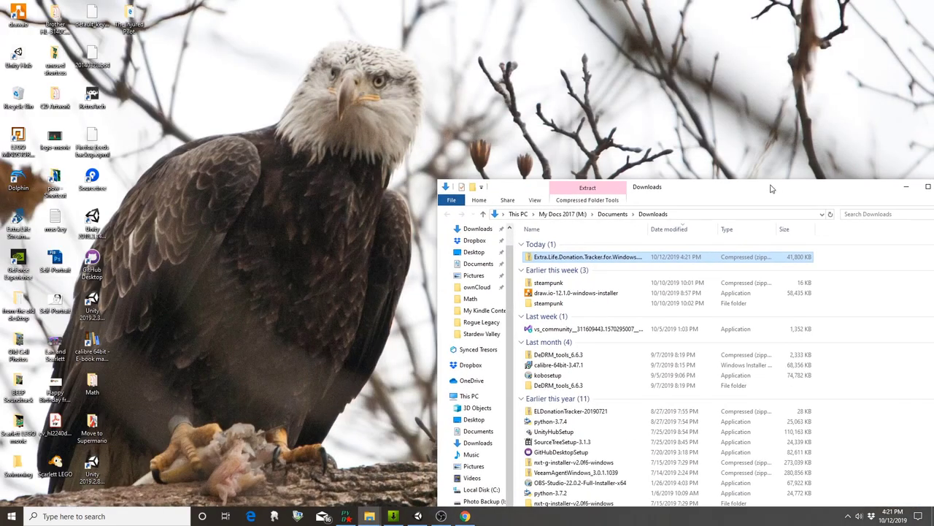
pyautogui.moveTo(623, 261); pyautogui.dragTo(422, 124)
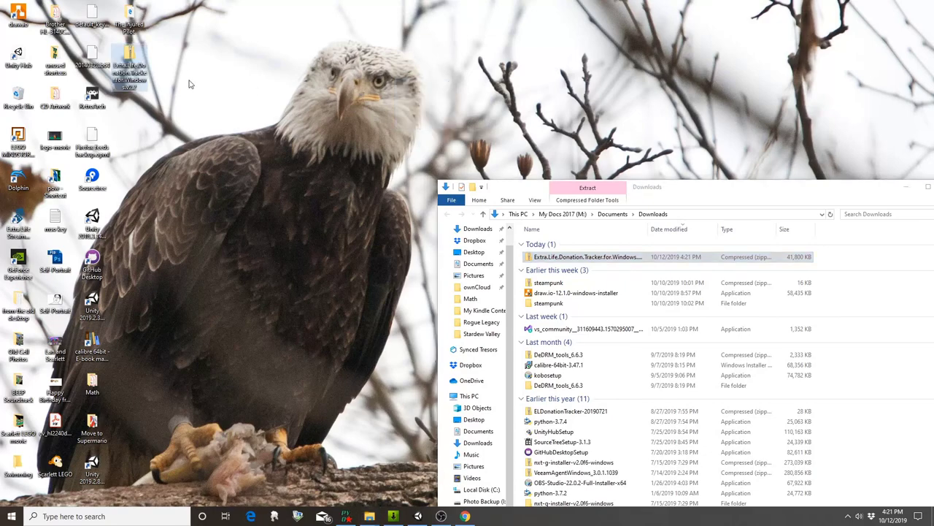
pyautogui.rightClick(115, 68)
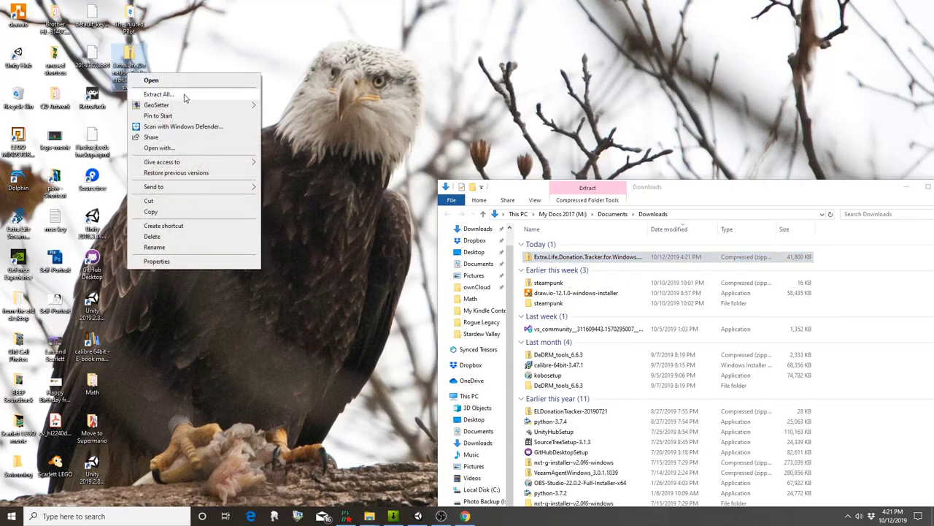
pyautogui.click(187, 92)
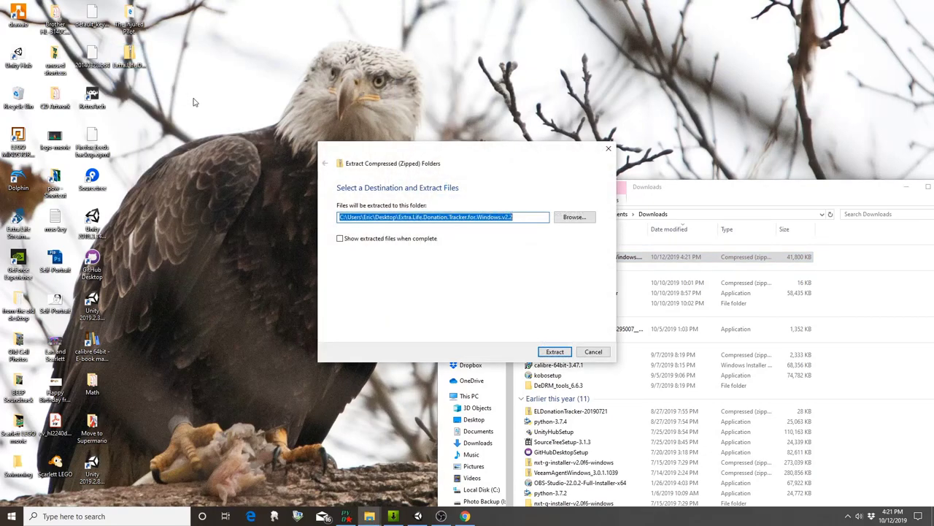
# - Extract the zip to its desktop folder with 'Show extracted files when complete' ticked
pyautogui.click(398, 238)
pyautogui.click(553, 351)
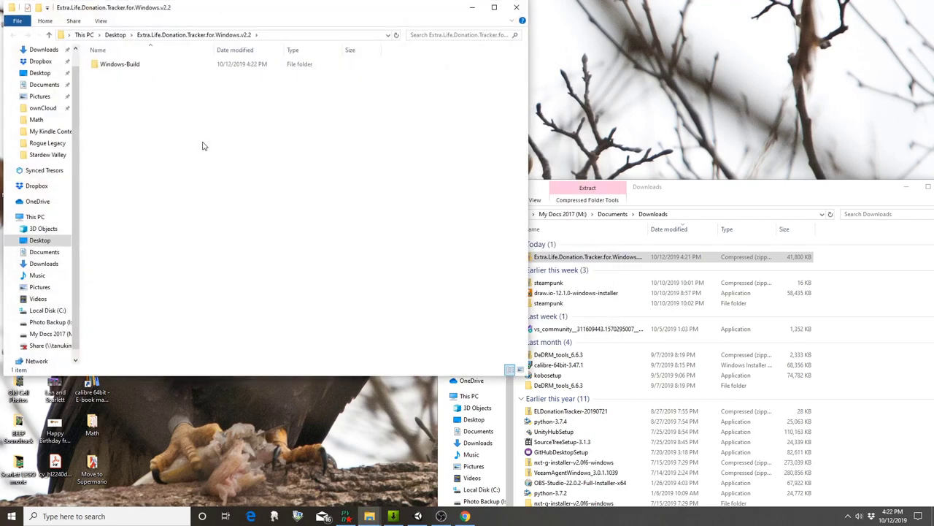
# - Launch gui.exe from the Windows-Build folder, allowing it past SmartScreen with Run anyway
pyautogui.doubleClick(135, 65)
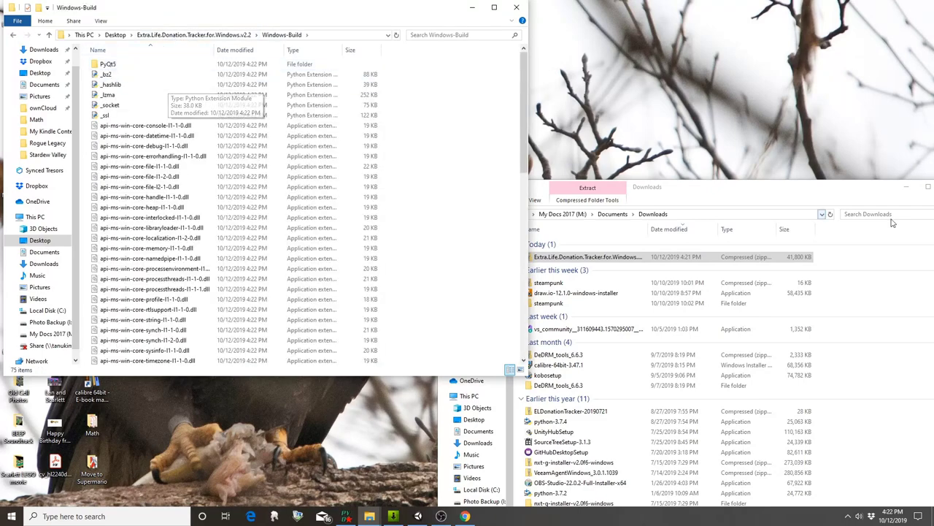
pyautogui.click(906, 187)
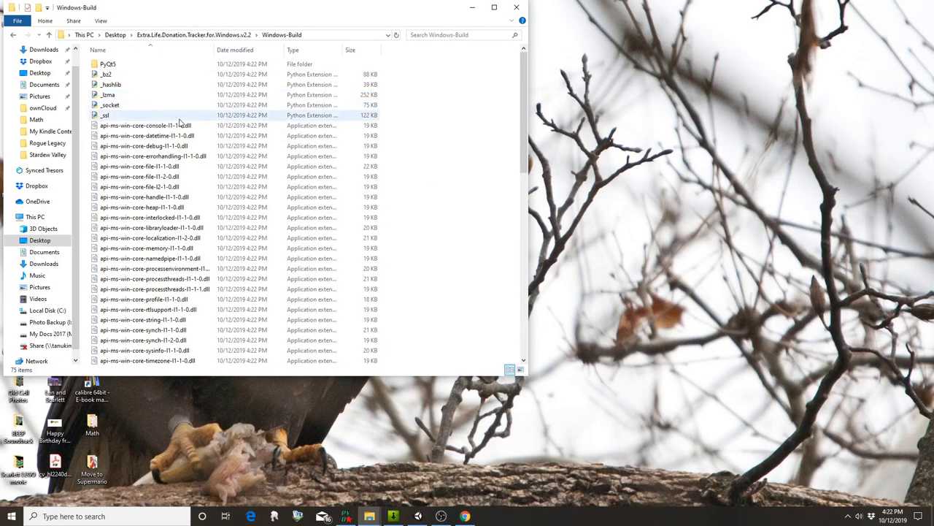
pyautogui.scroll(-12, 205, 131)
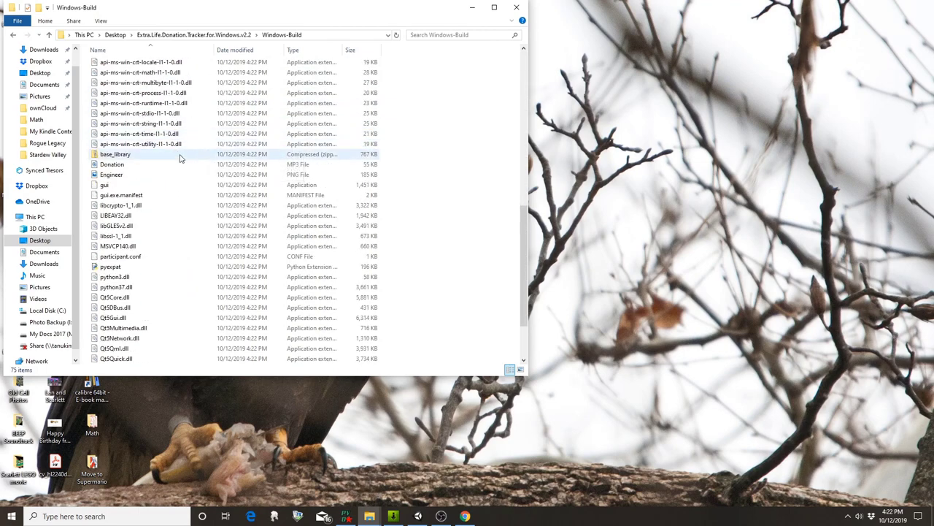
pyautogui.doubleClick(114, 187)
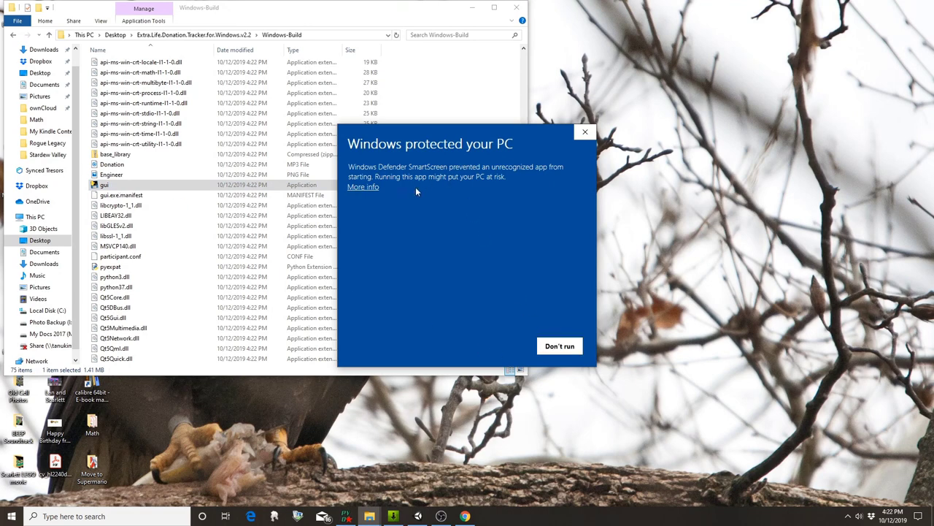
pyautogui.click(363, 187)
pyautogui.click(501, 346)
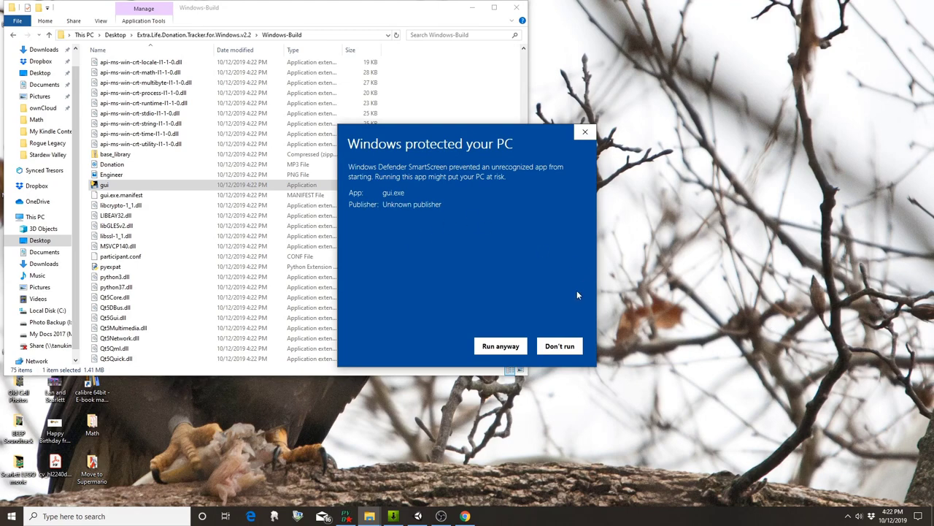
pyautogui.click(501, 347)
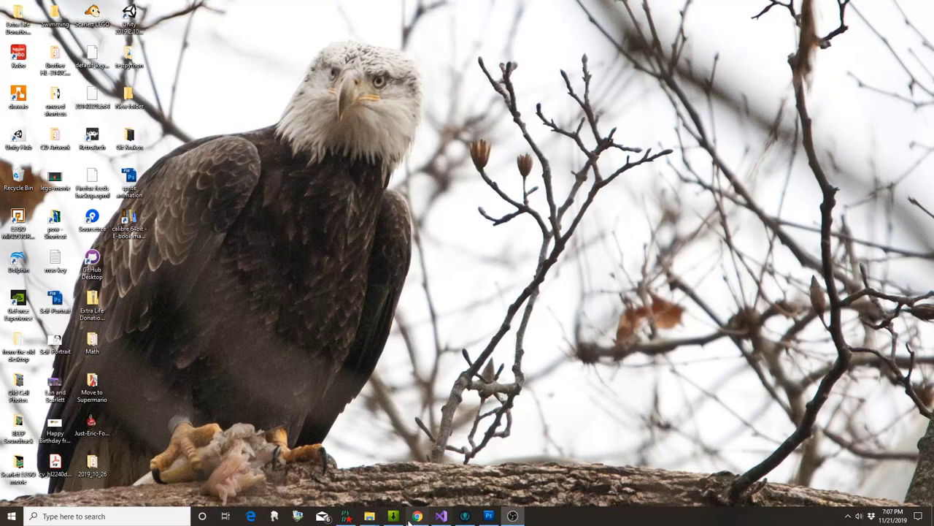
# - Bring the Windows-Build window forward, relaunch gui.exe, and place the tracker window top-right
pyautogui.moveTo(370, 516)
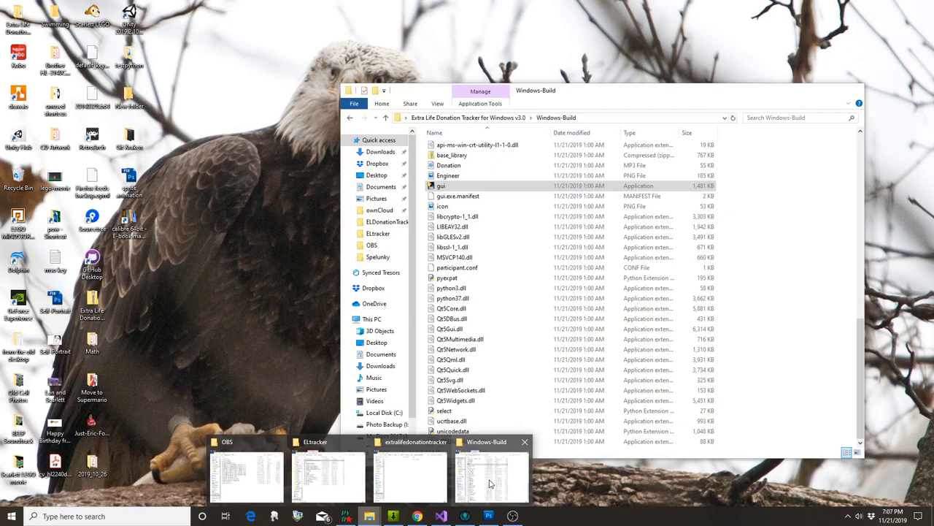
pyautogui.click(491, 483)
pyautogui.moveTo(570, 93); pyautogui.dragTo(634, 18)
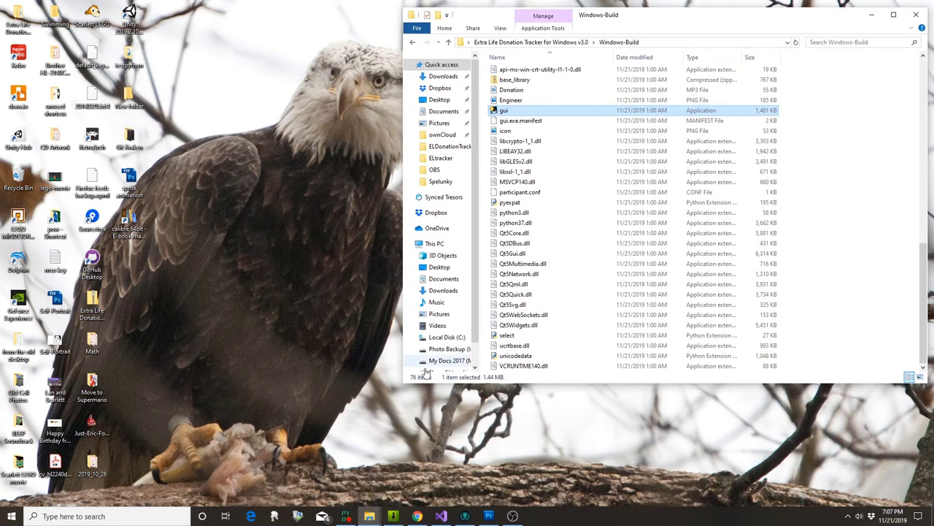
pyautogui.moveTo(429, 510)
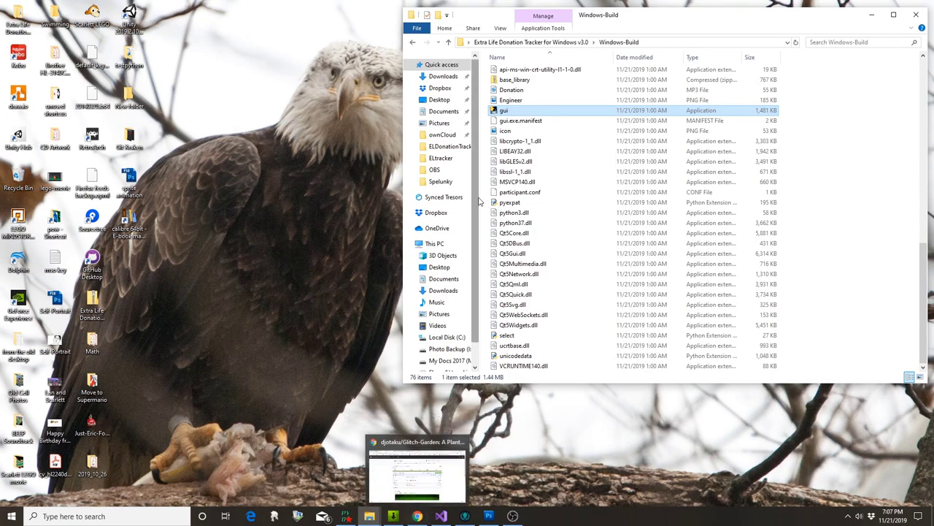
pyautogui.doubleClick(516, 111)
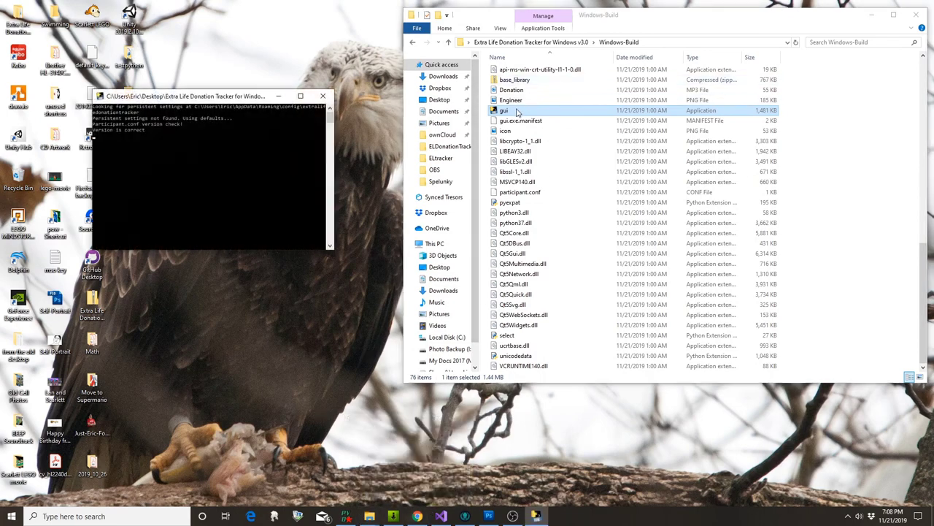
pyautogui.moveTo(390, 85); pyautogui.dragTo(620, 22)
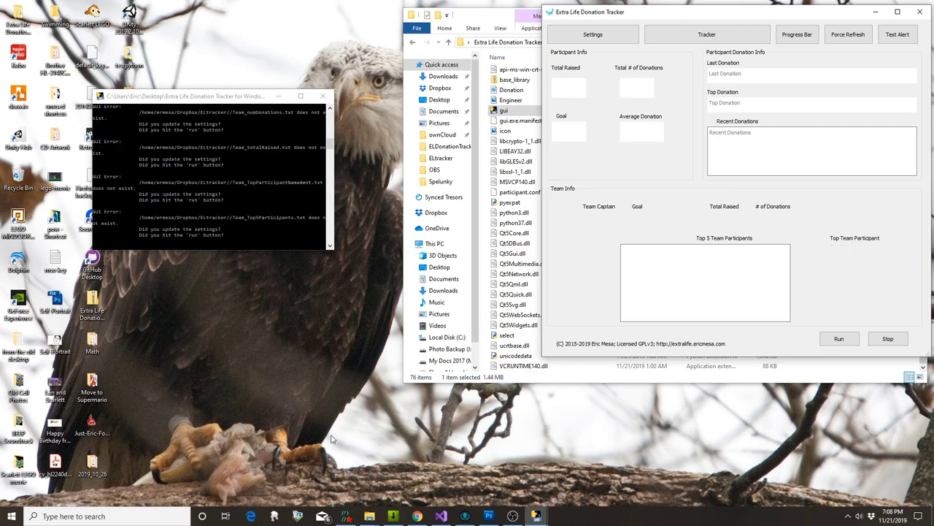
pyautogui.click(370, 516)
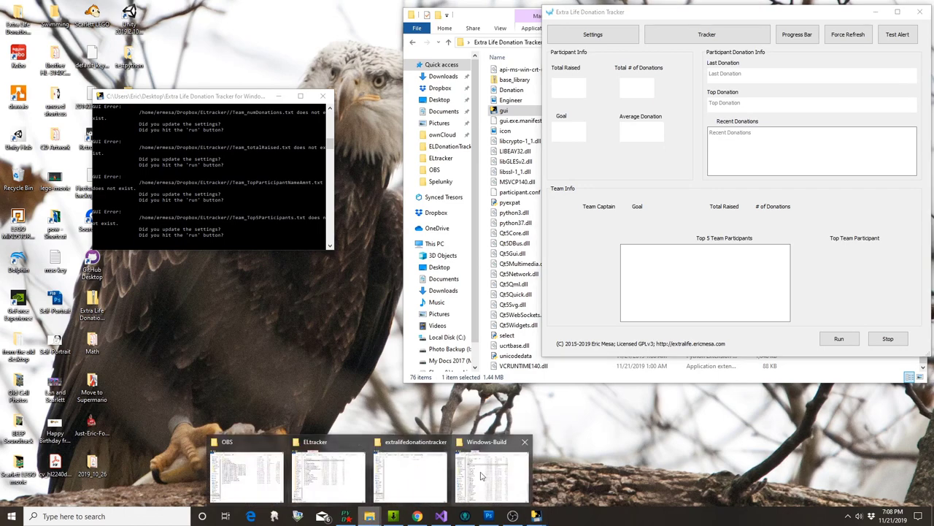
pyautogui.click(425, 475)
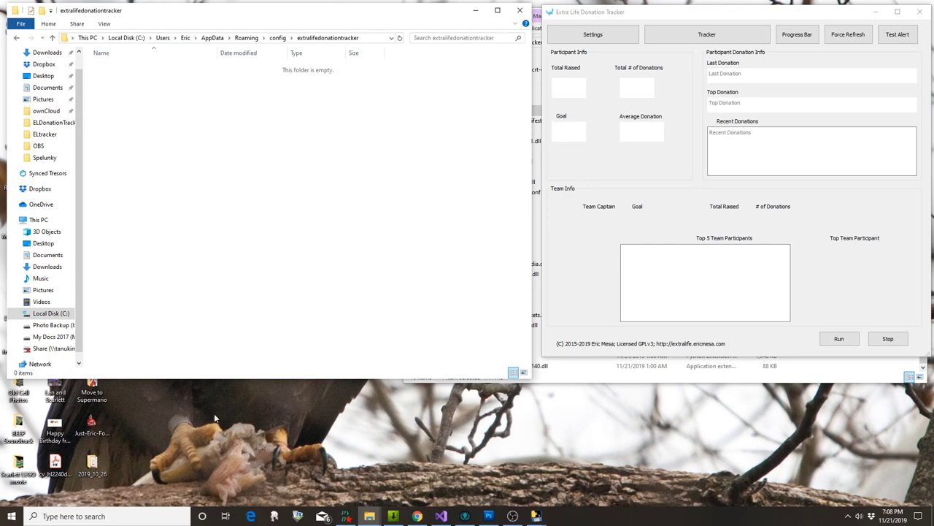
pyautogui.click(476, 11)
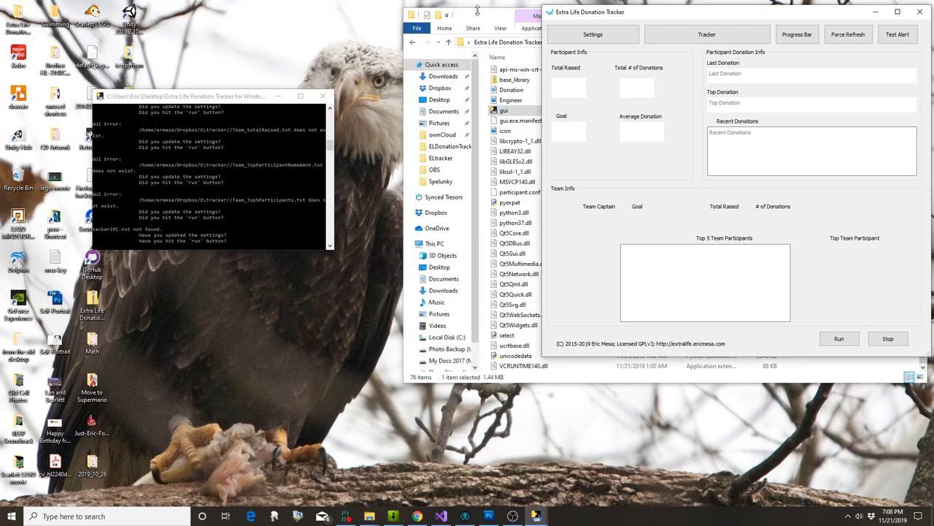
pyautogui.moveTo(275, 249); pyautogui.dragTo(281, 475)
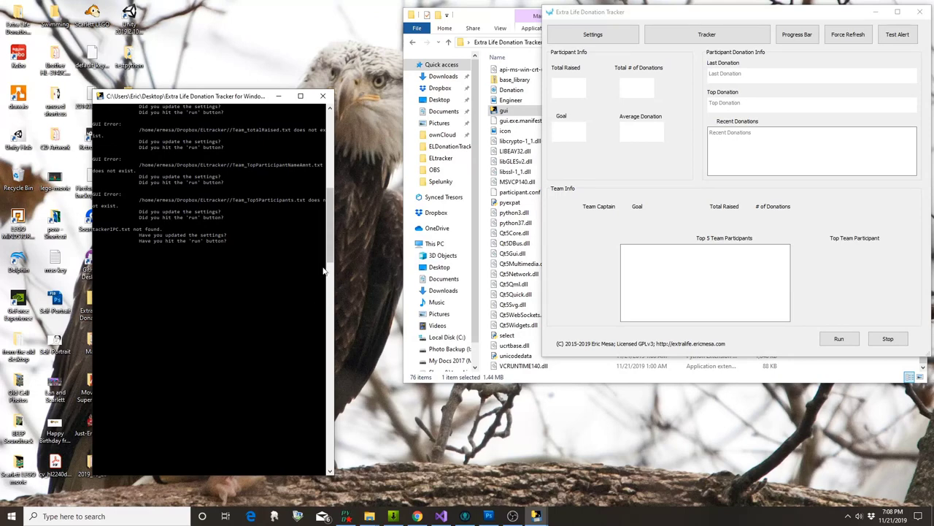
pyautogui.moveTo(330, 219); pyautogui.dragTo(334, 145)
pyautogui.scroll(-8, 337, 149)
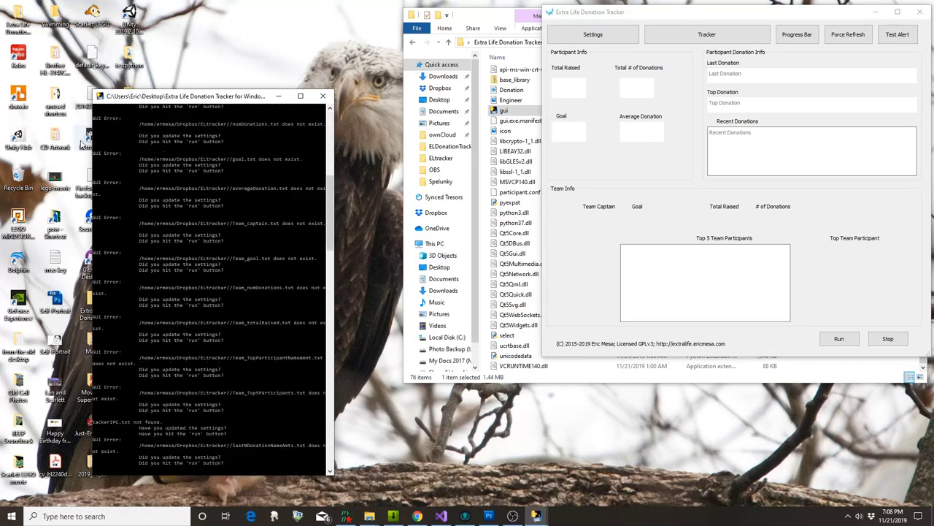
pyautogui.scroll(8, 338, 220)
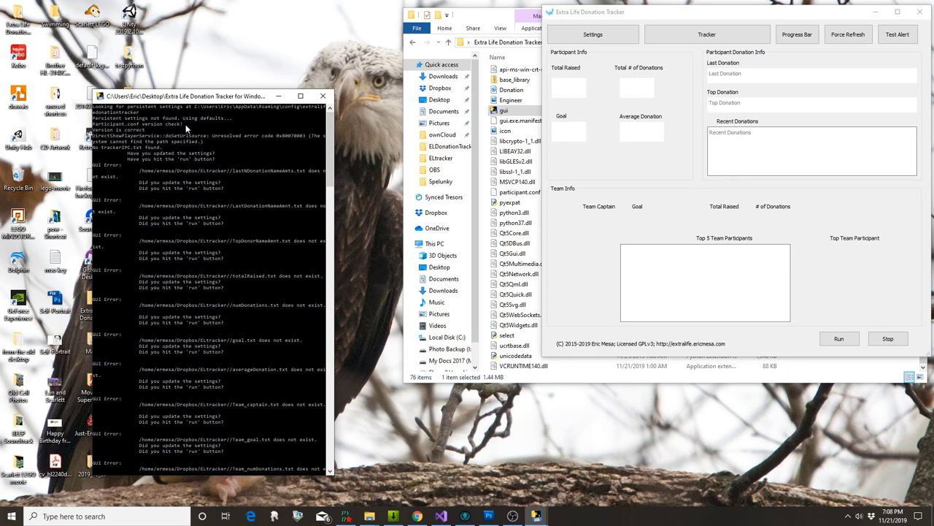
pyautogui.scroll(-8, 187, 129)
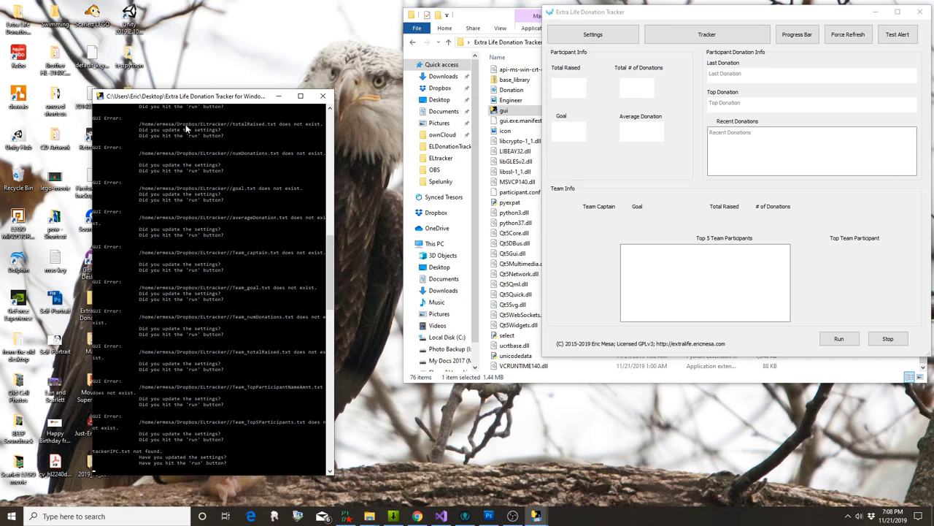
pyautogui.scroll(1, 186, 126)
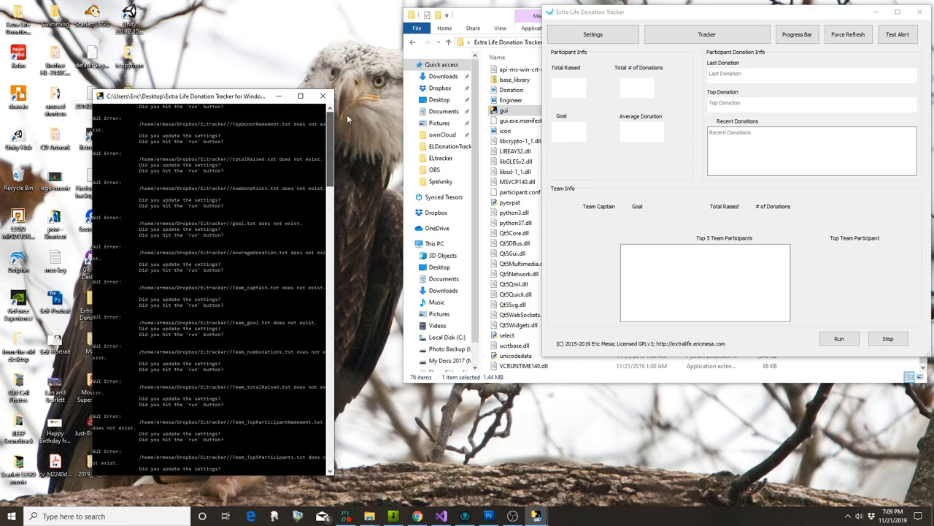
pyautogui.moveTo(330, 170); pyautogui.dragTo(327, 146)
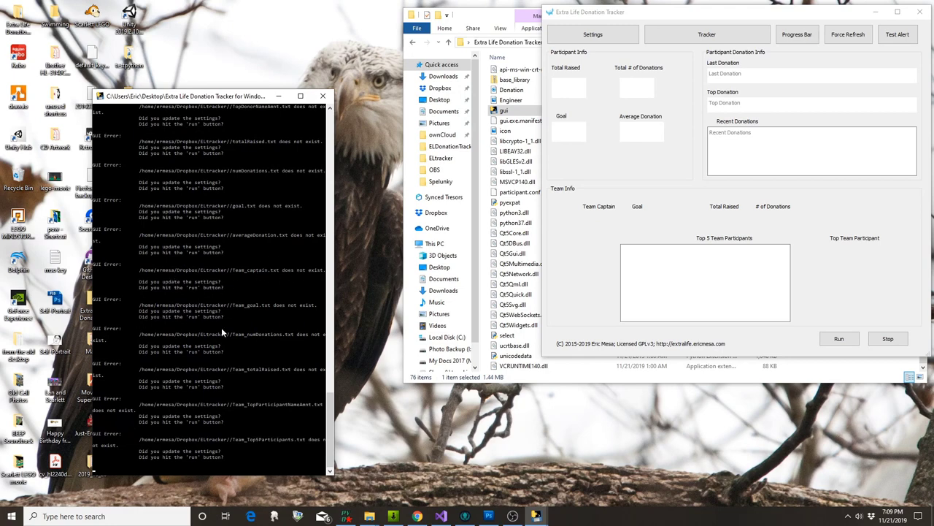
pyautogui.moveTo(695, 16); pyautogui.dragTo(666, 18)
# - Open the tracker's Settings dialog and move it to the top-left of the screen
pyautogui.click(564, 44)
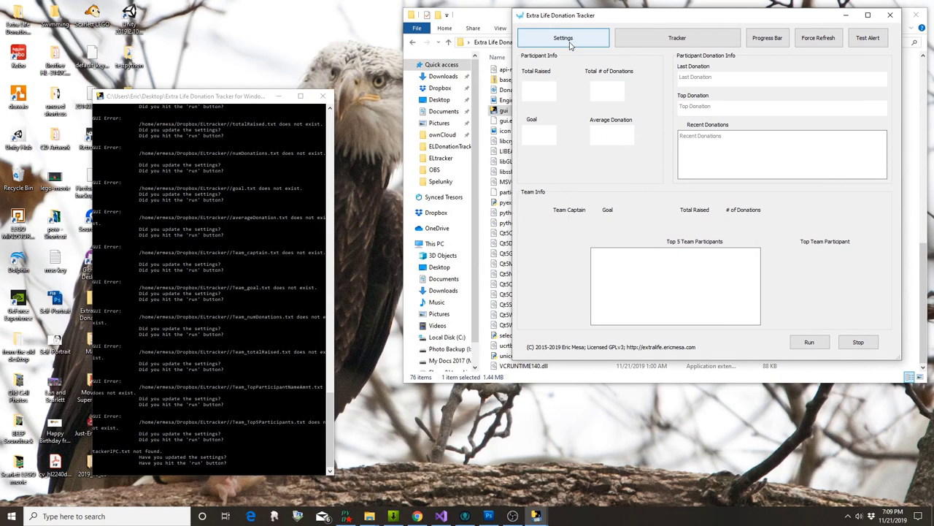
pyautogui.moveTo(473, 167); pyautogui.dragTo(187, 11)
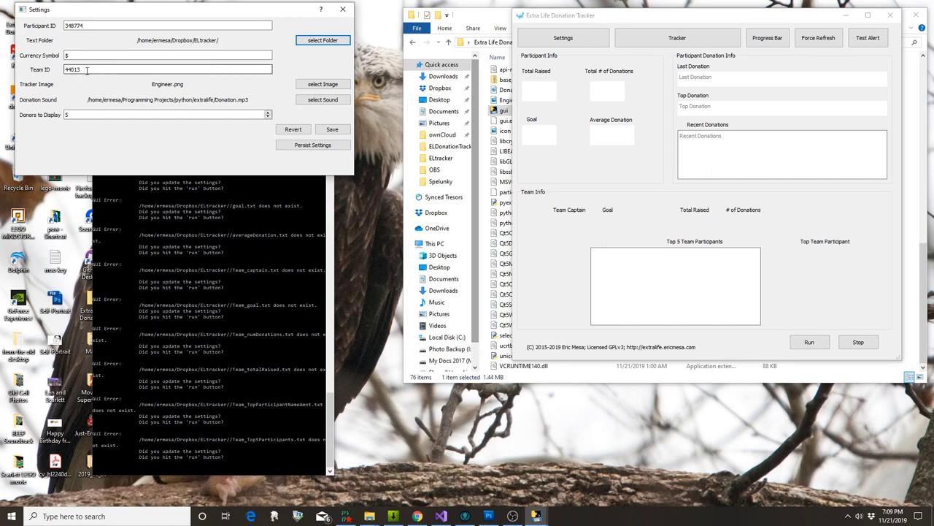
pyautogui.click(419, 516)
# - Find the participant ID and Giant Bomb team ID in the Extra Life page addresses
pyautogui.hotkey('ctrl', 't')
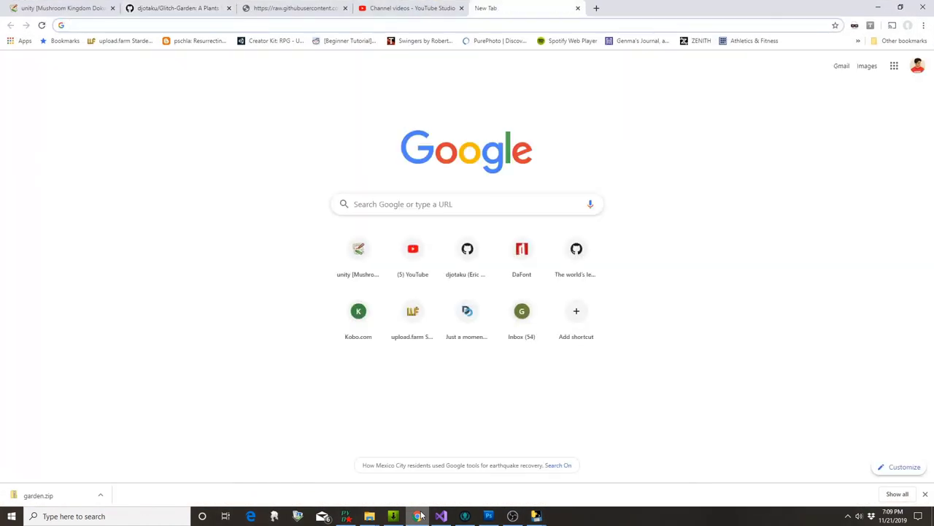
pyautogui.write('e')
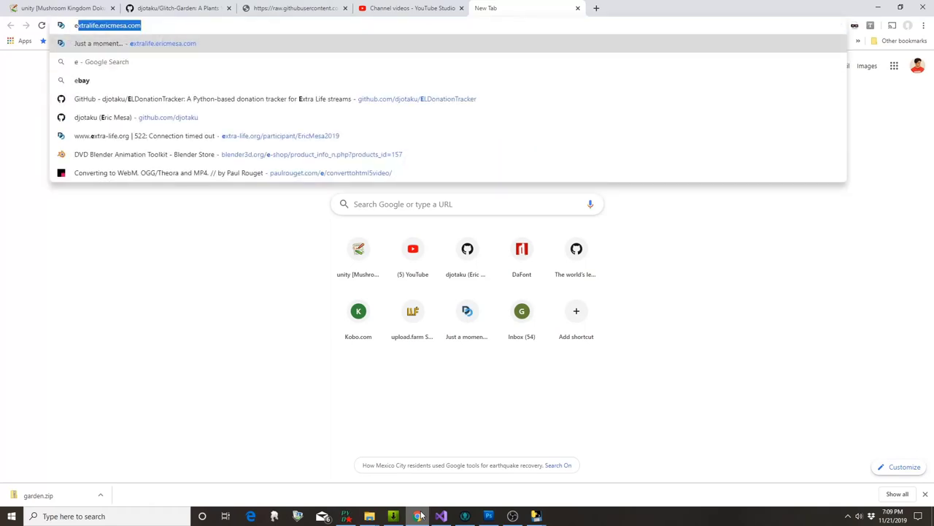
pyautogui.press('Return')
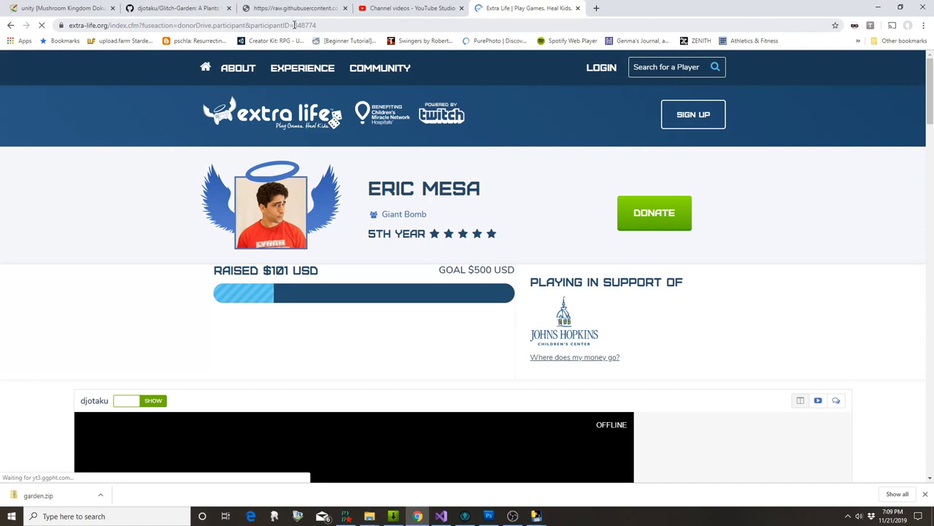
pyautogui.moveTo(294, 25); pyautogui.dragTo(326, 25)
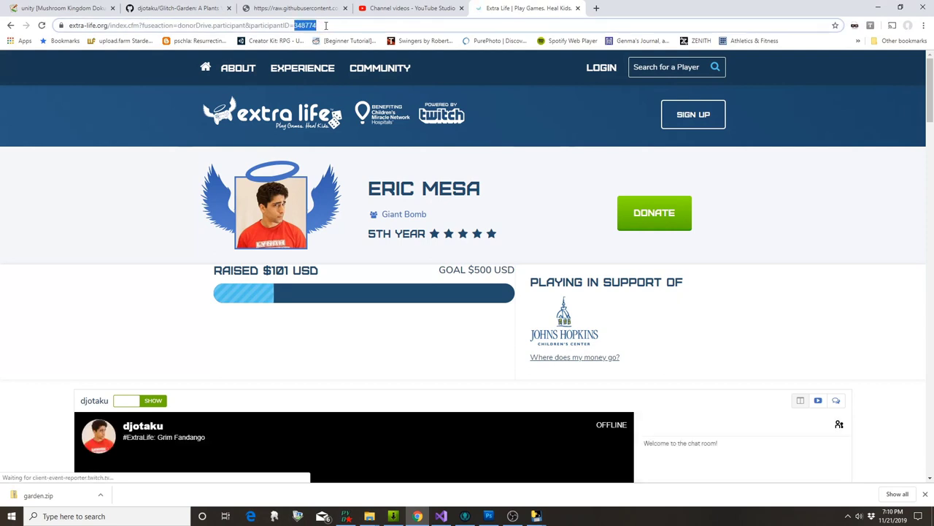
pyautogui.middleClick(404, 214)
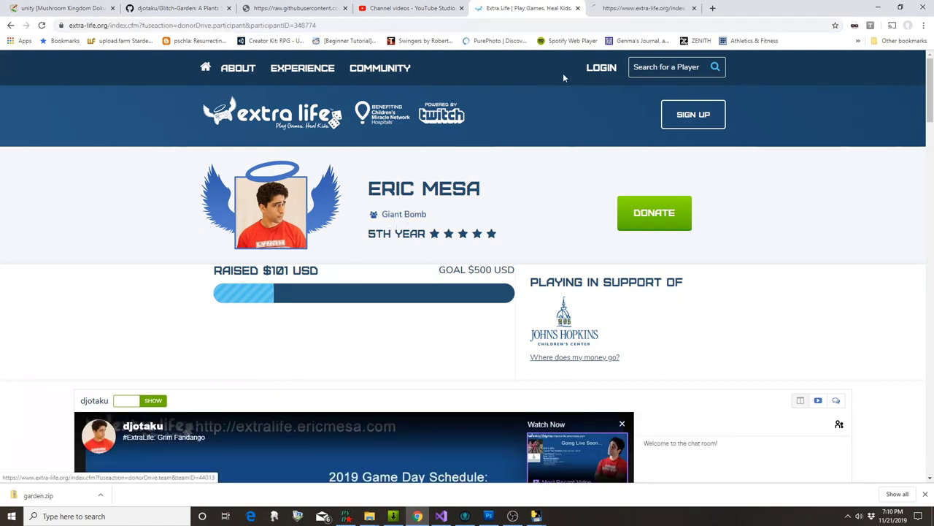
pyautogui.click(612, 9)
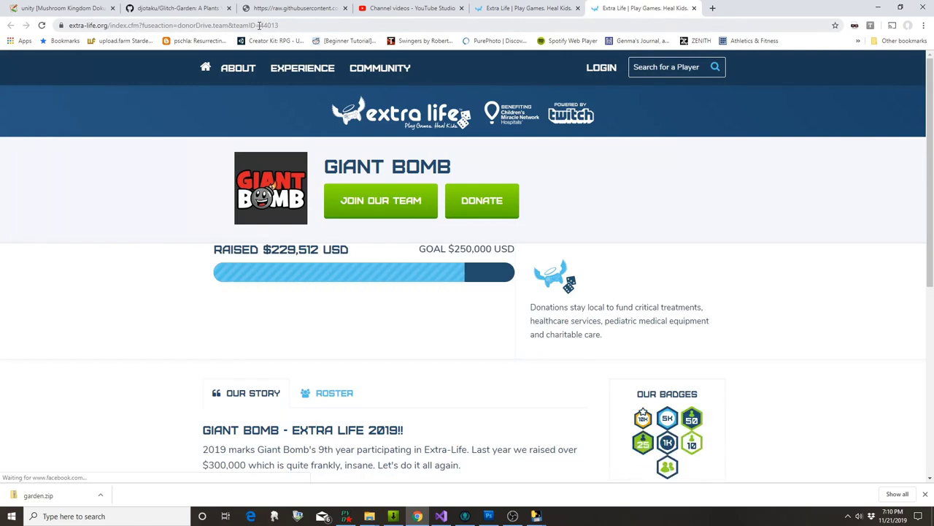
pyautogui.moveTo(259, 26); pyautogui.dragTo(295, 26)
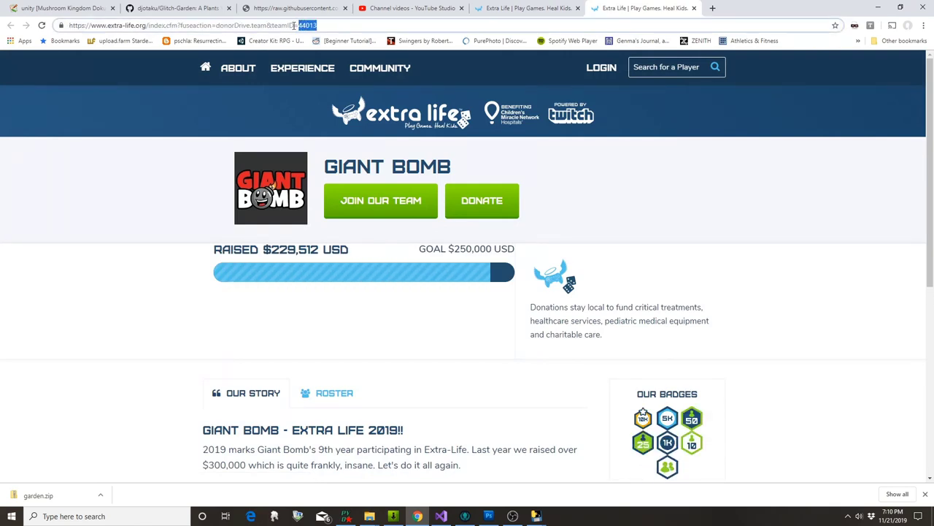
pyautogui.click(878, 7)
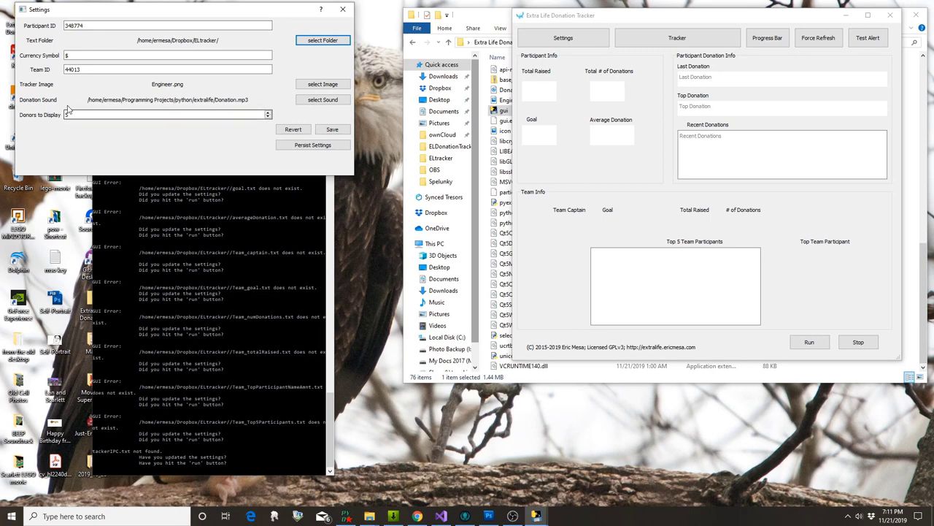
# - Choose Donation.mp3 from the Windows-Build folder as the tracker's donation sound
pyautogui.click(307, 104)
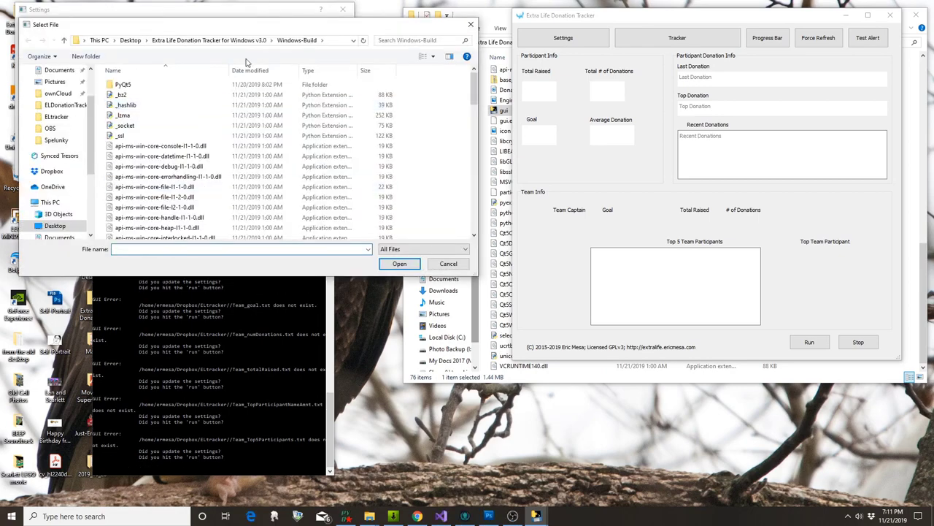
pyautogui.scroll(-2, 194, 148)
pyautogui.scroll(-12, 183, 176)
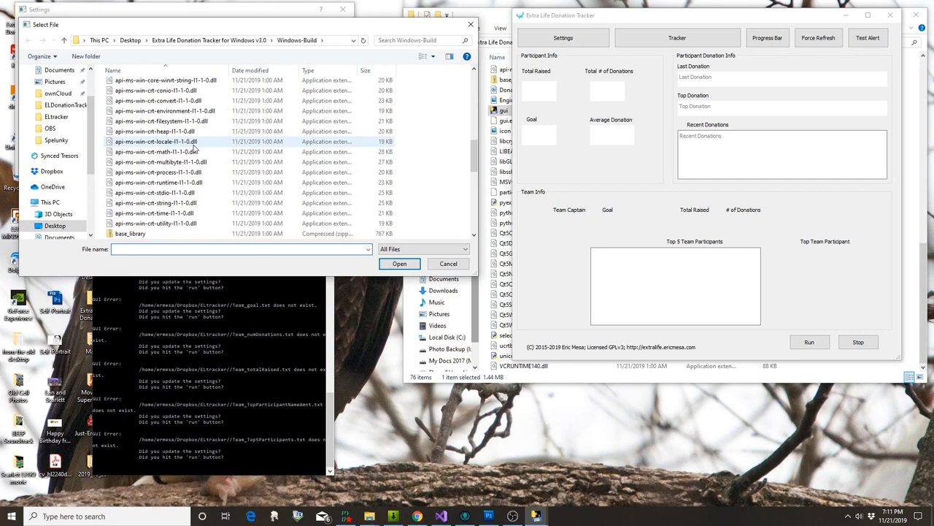
pyautogui.click(142, 153)
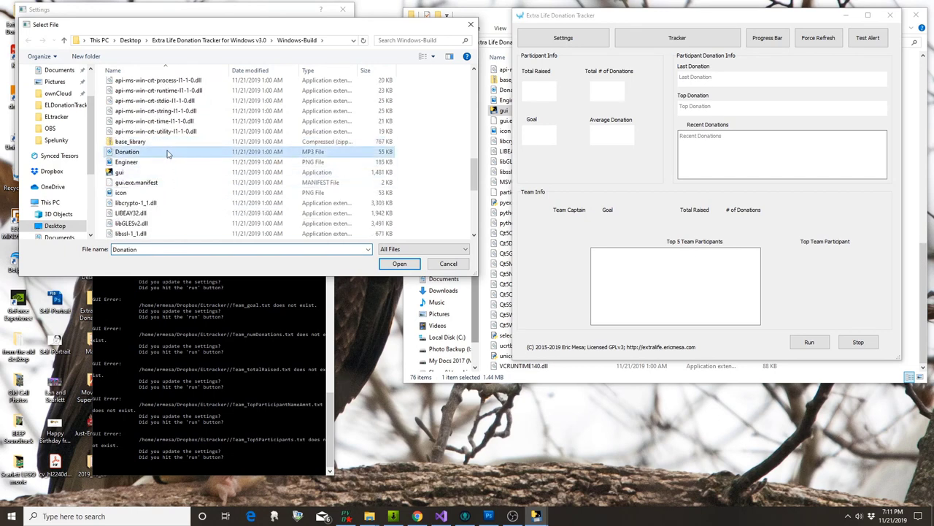
pyautogui.click(398, 263)
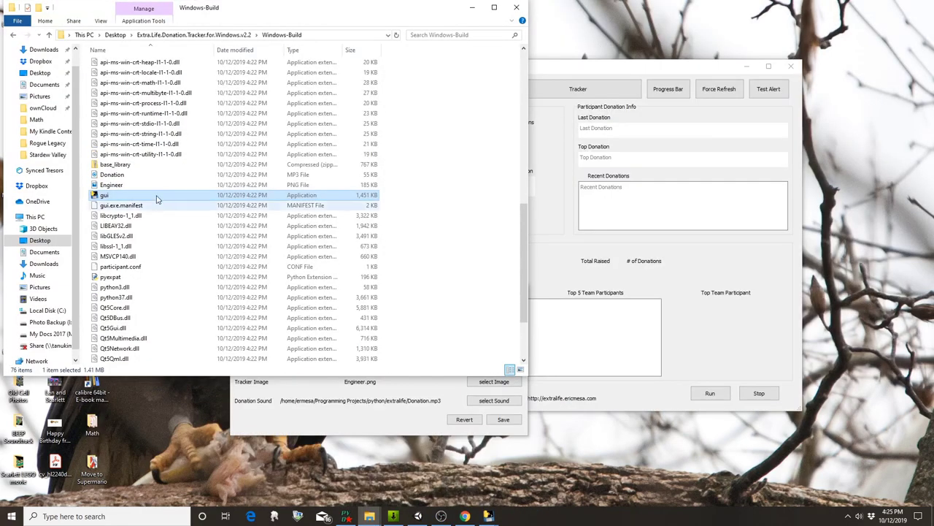
# - Open Engineer.png in Photoshop using the file's Open with menu
pyautogui.rightClick(137, 189)
pyautogui.click(127, 188)
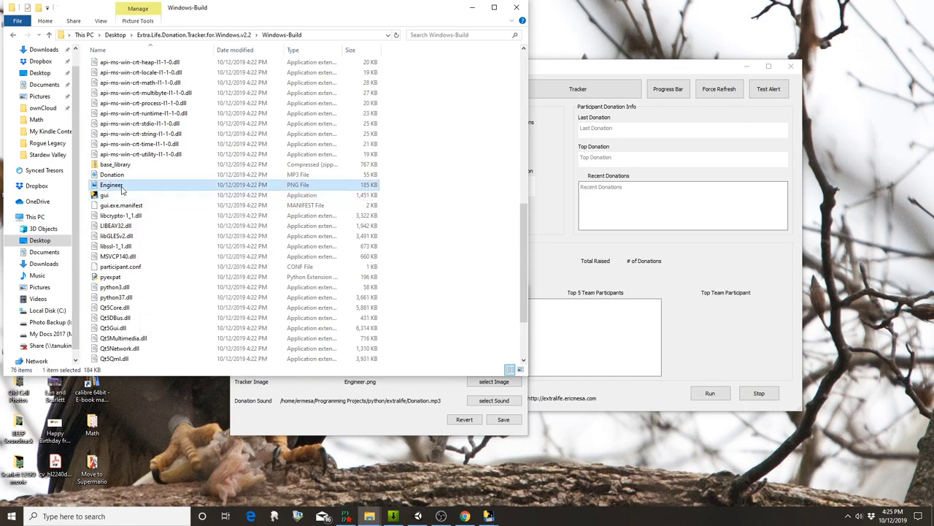
pyautogui.rightClick(127, 188)
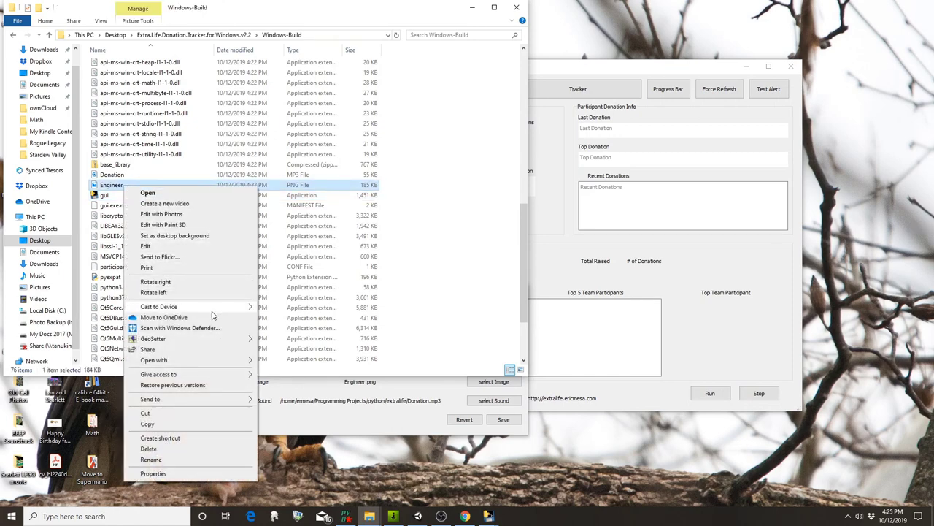
pyautogui.moveTo(218, 308)
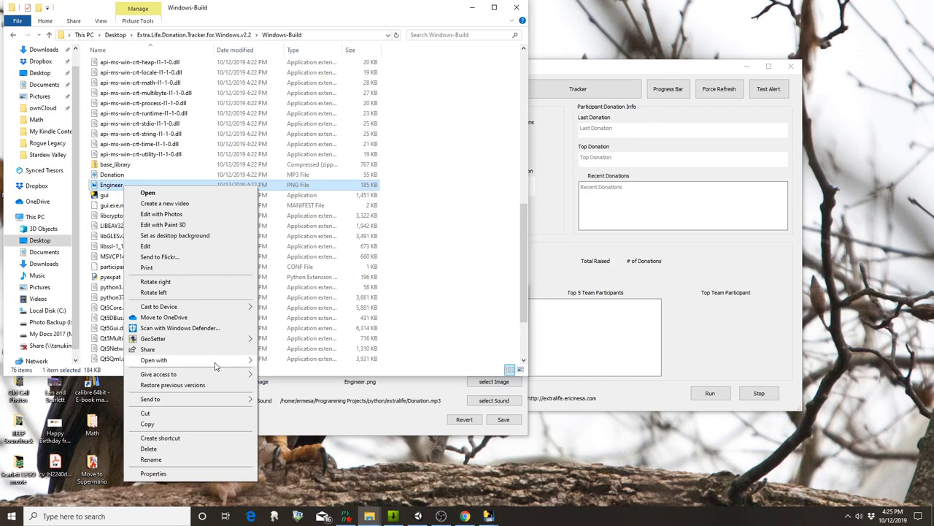
pyautogui.moveTo(216, 365)
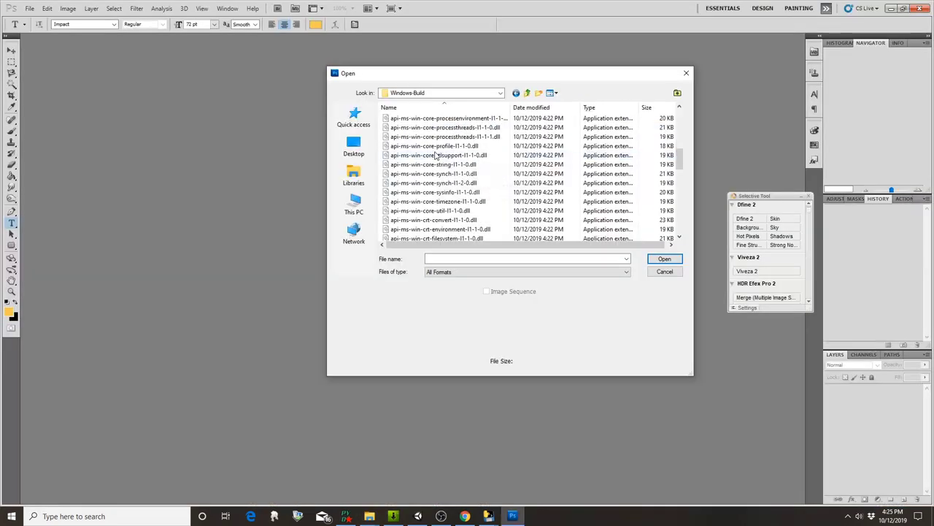
pyautogui.scroll(-5, 440, 168)
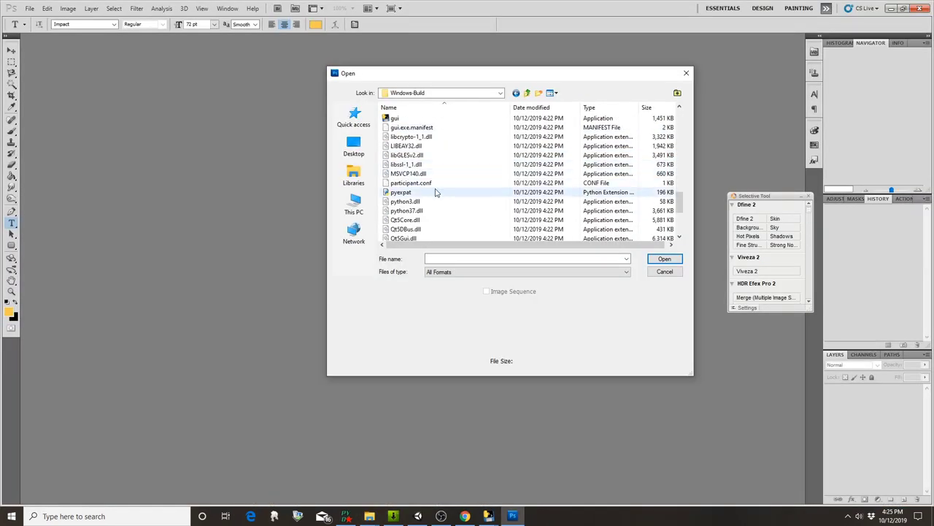
# - Open Engineer.png in Photoshop to view it, then minimize Photoshop
pyautogui.scroll(2, 416, 170)
pyautogui.click(414, 165)
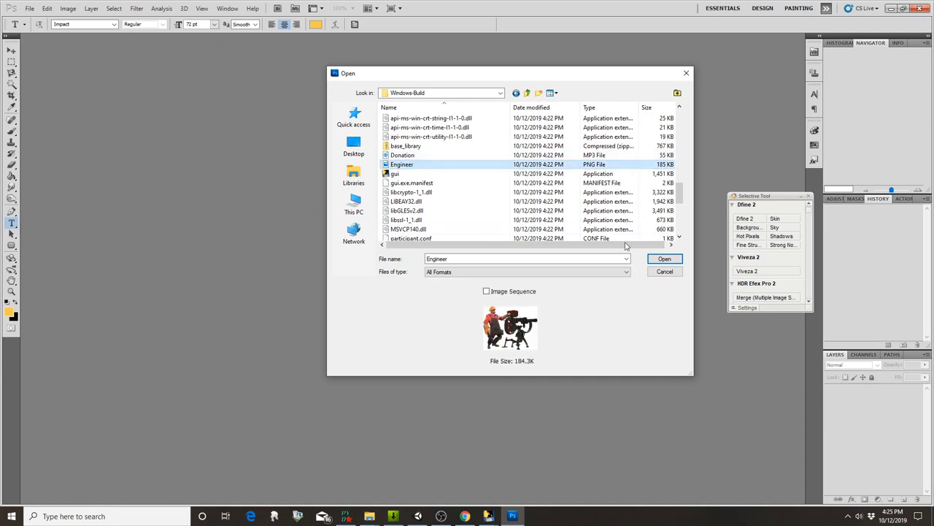
pyautogui.click(661, 259)
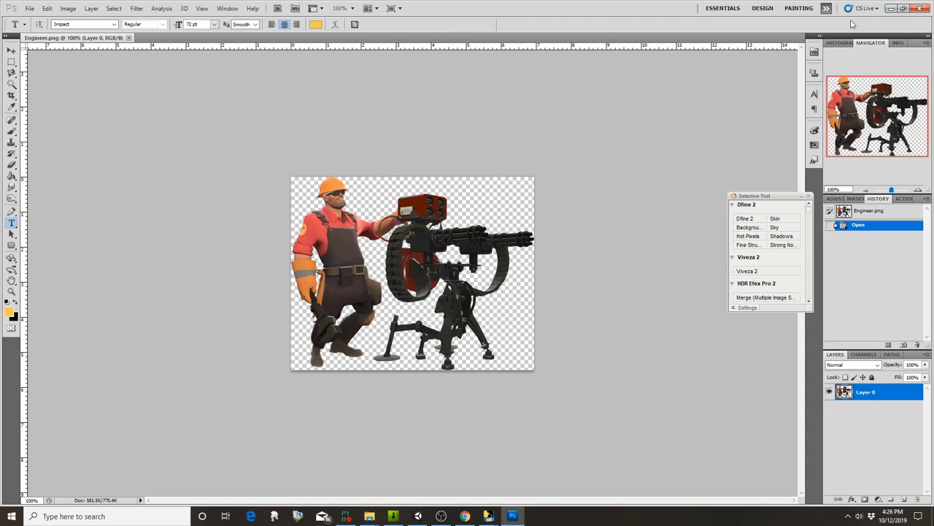
pyautogui.click(891, 8)
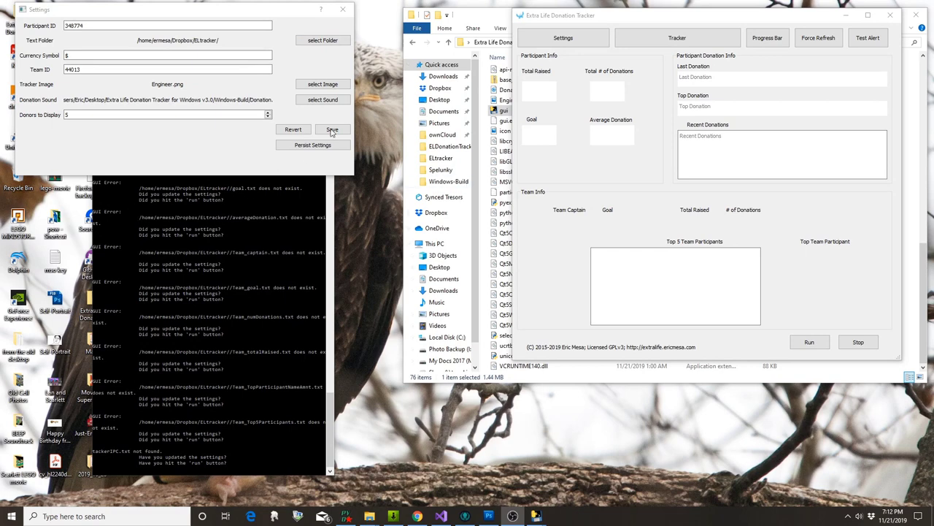
# - Create a folder named 'text' inside Windows-Build and select it as the tracker's Text Folder
pyautogui.click(332, 42)
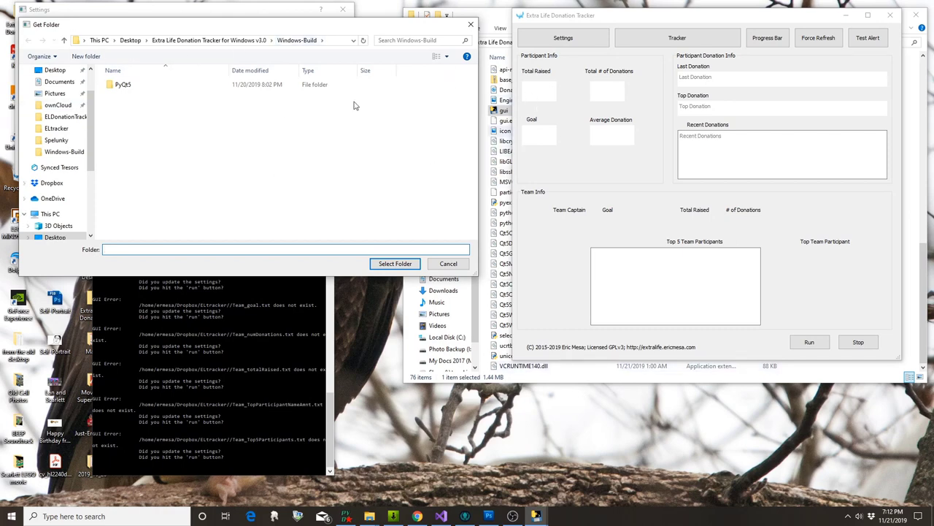
pyautogui.rightClick(298, 151)
pyautogui.moveTo(400, 286)
pyautogui.click(432, 284)
pyautogui.write('text')
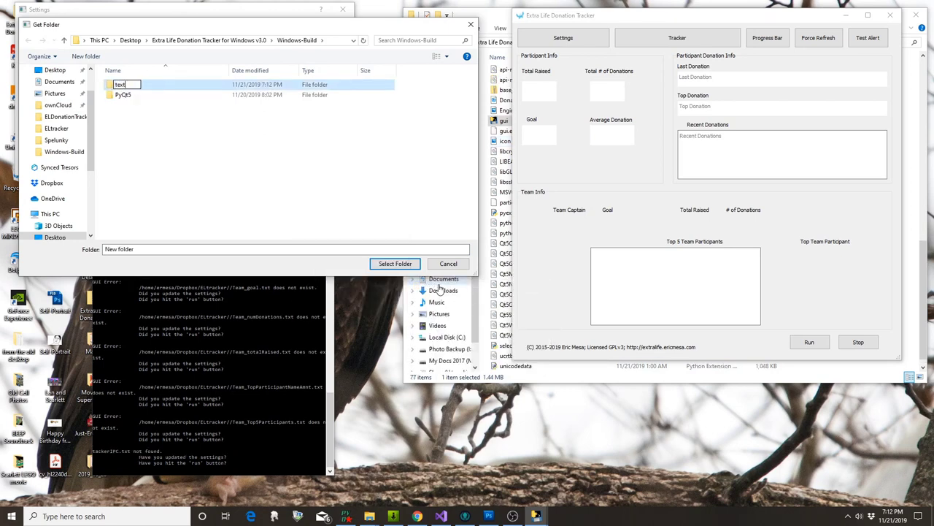
pyautogui.press('Return')
pyautogui.click(398, 264)
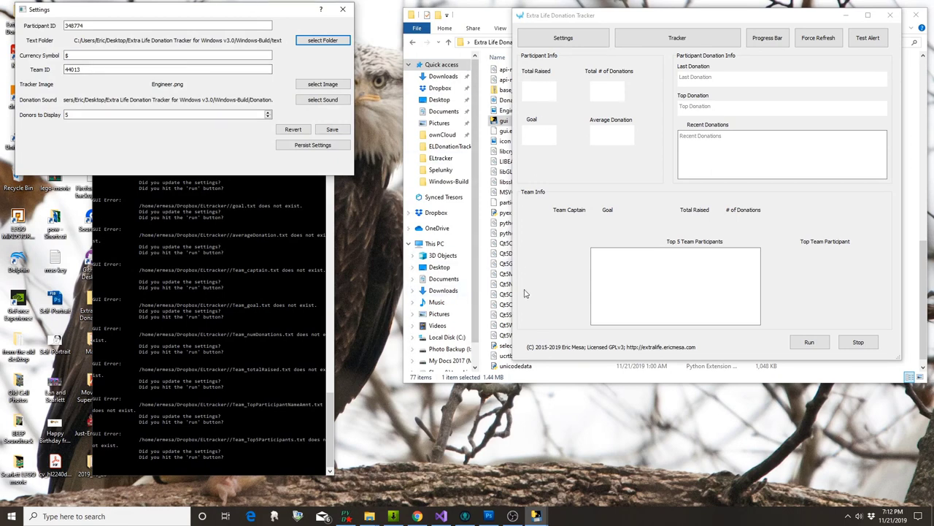
pyautogui.click(489, 35)
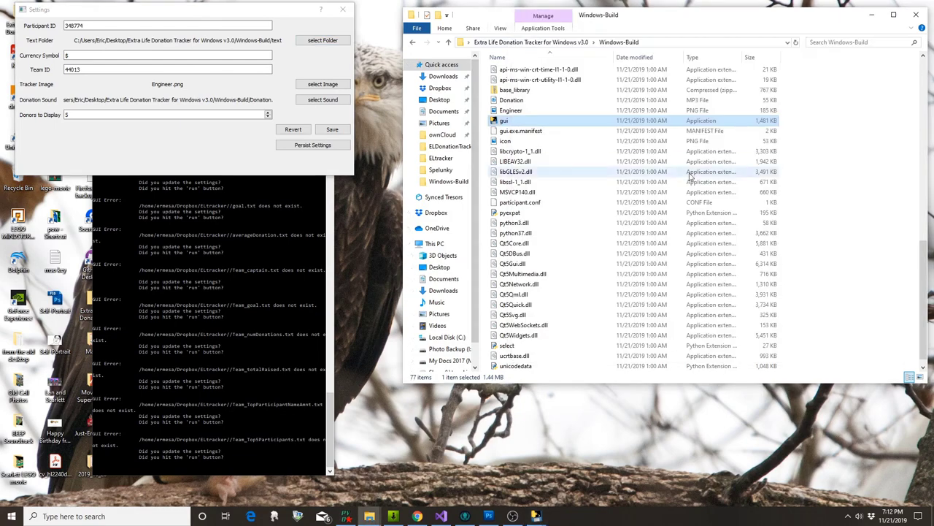